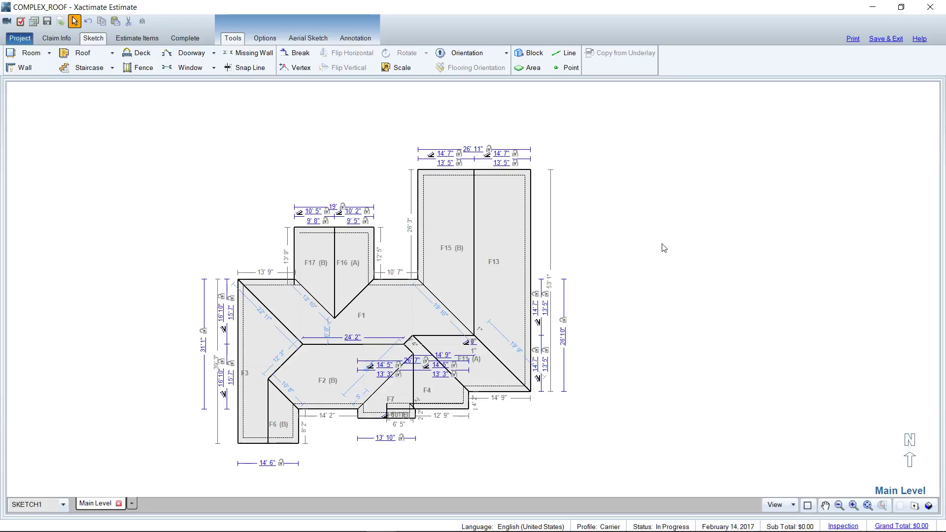
Zoom into the COMPLEX_ROOF hip roof sketch on Main Level
scroll(483, 279, up, 1)
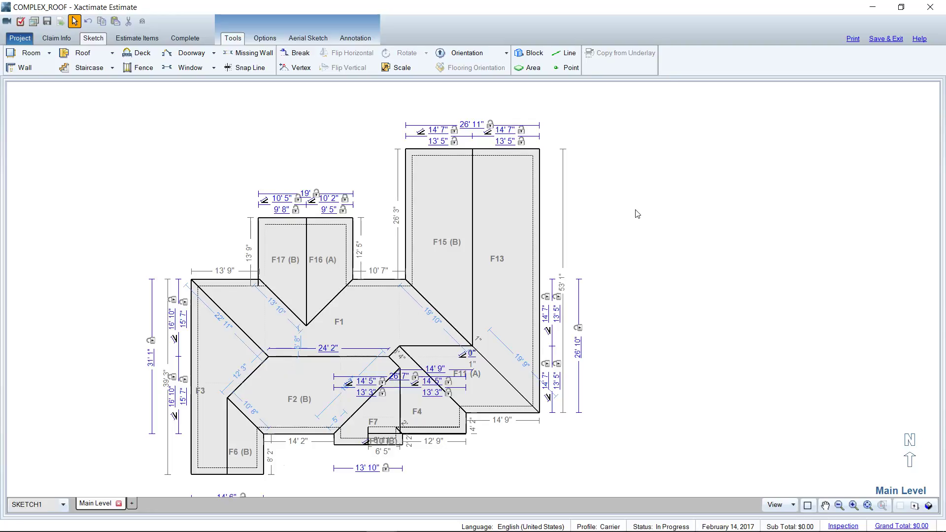
Review the visible side panes under Options > Visible Windows, then show the Estimate Items view for Roof1
click(636, 215)
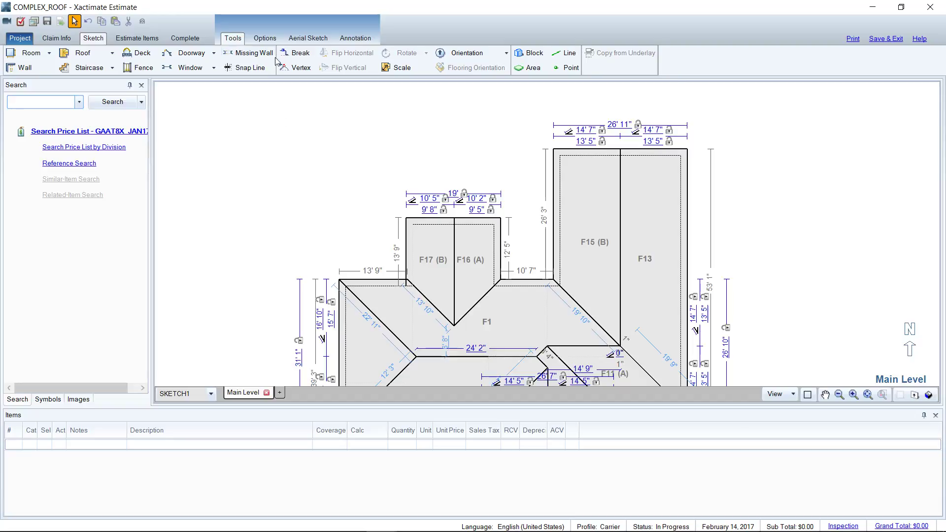
click(265, 38)
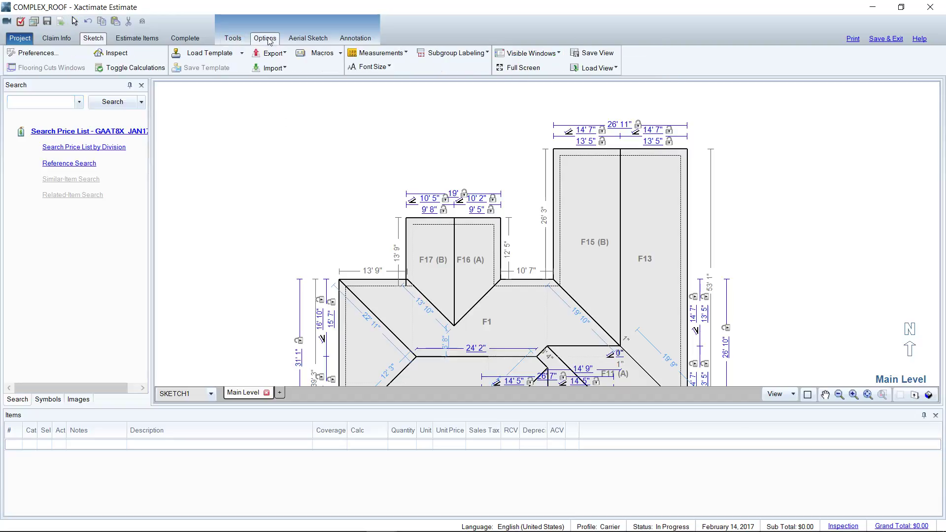
click(546, 56)
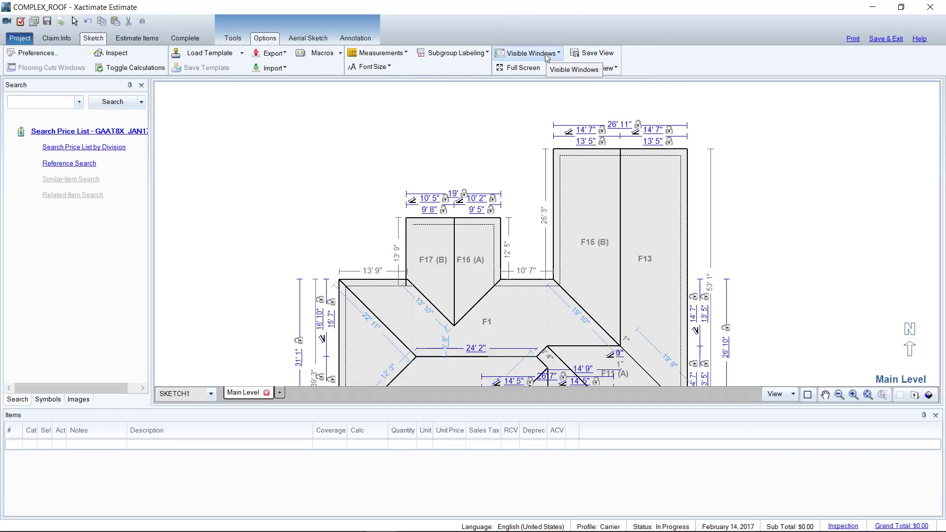
click(546, 56)
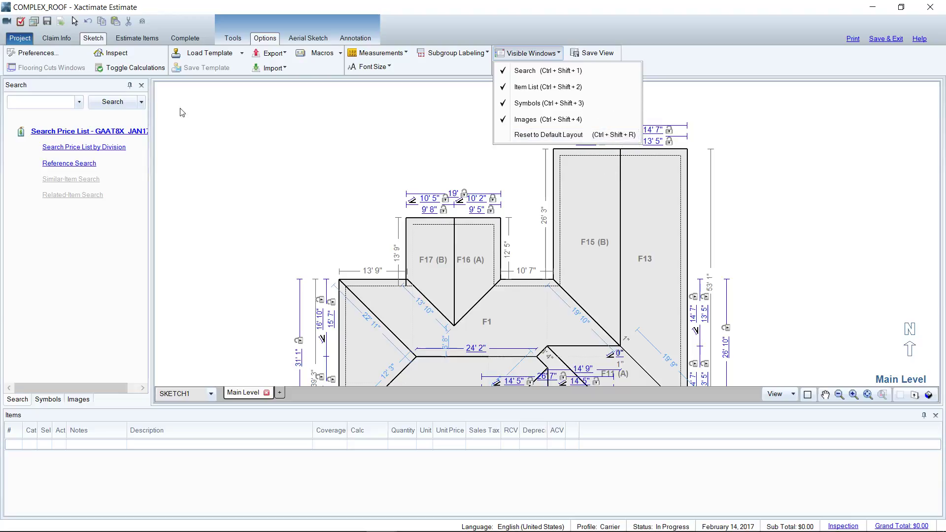
click(109, 244)
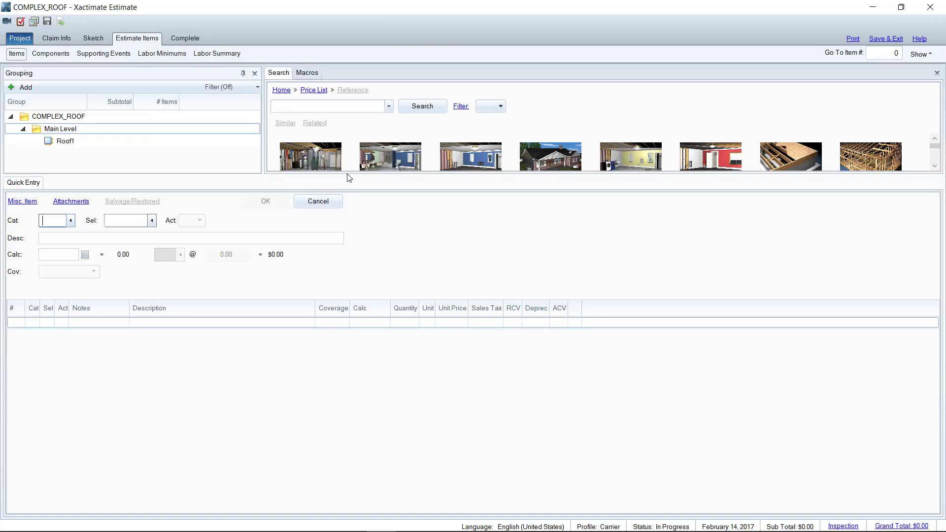
Enlarge the price list search, return it to Home, and show the whole roof on the Sketch page
drag(347, 175, 347, 255)
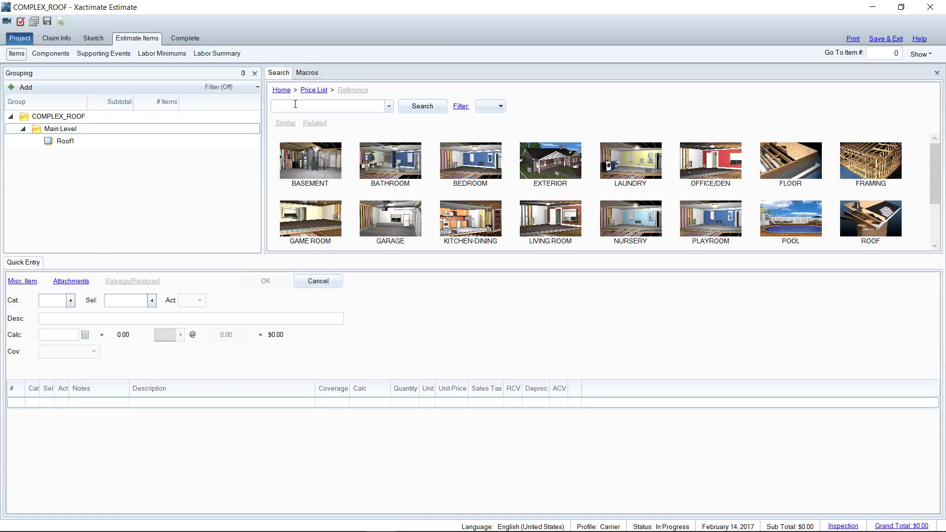
click(281, 92)
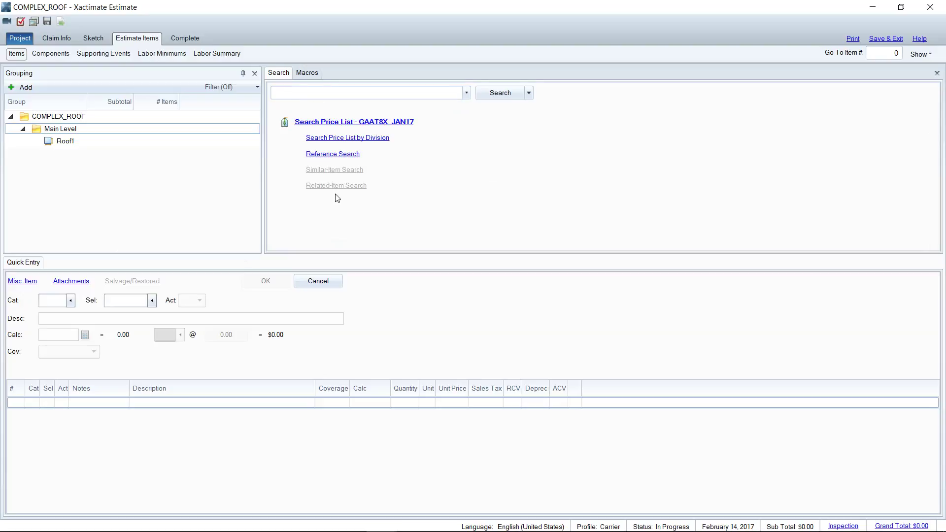
click(94, 40)
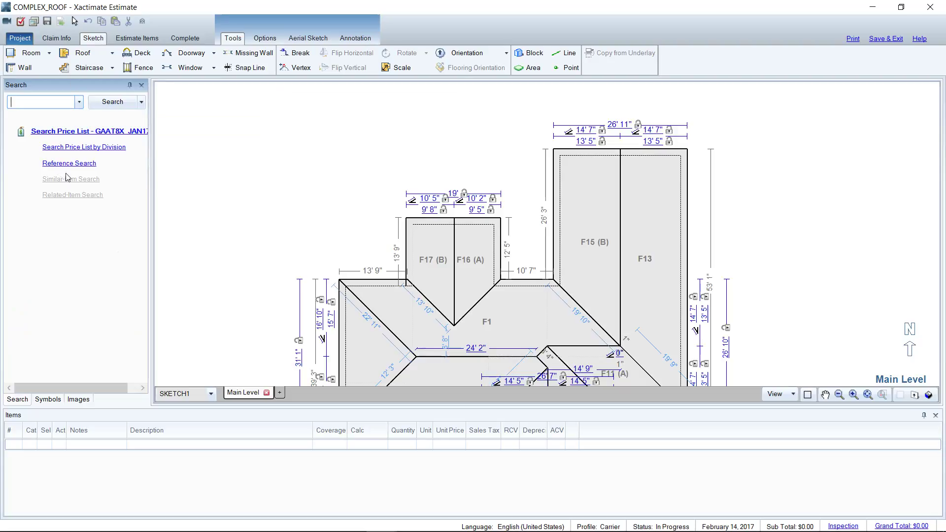
scroll(261, 230, down, 2)
drag(250, 266, 286, 184)
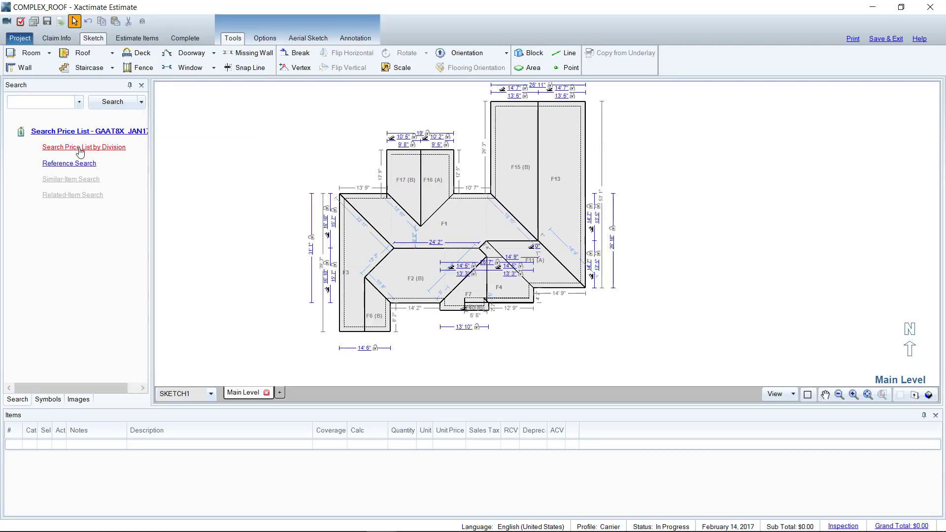
Search the price list for 'laminate' and select RFG300 laminated comp shingle roofing with felt
click(41, 104)
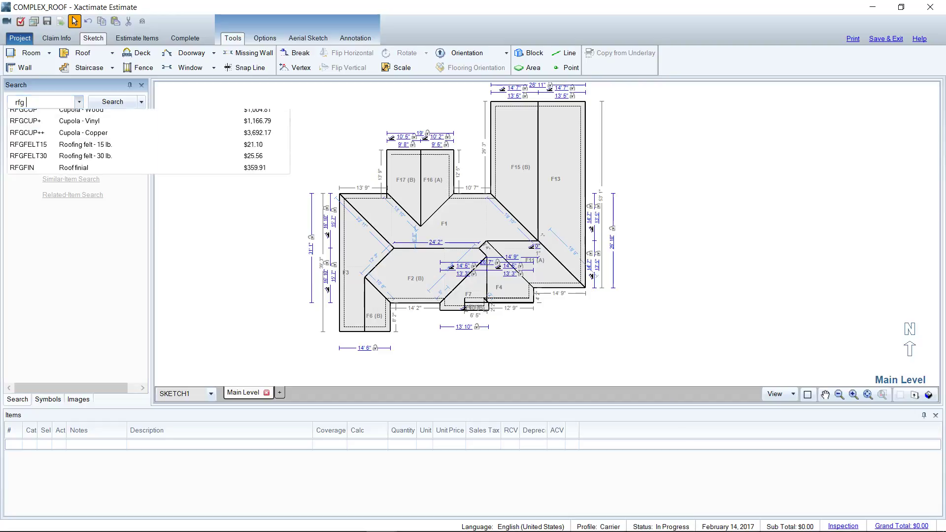
text(rfg 300)
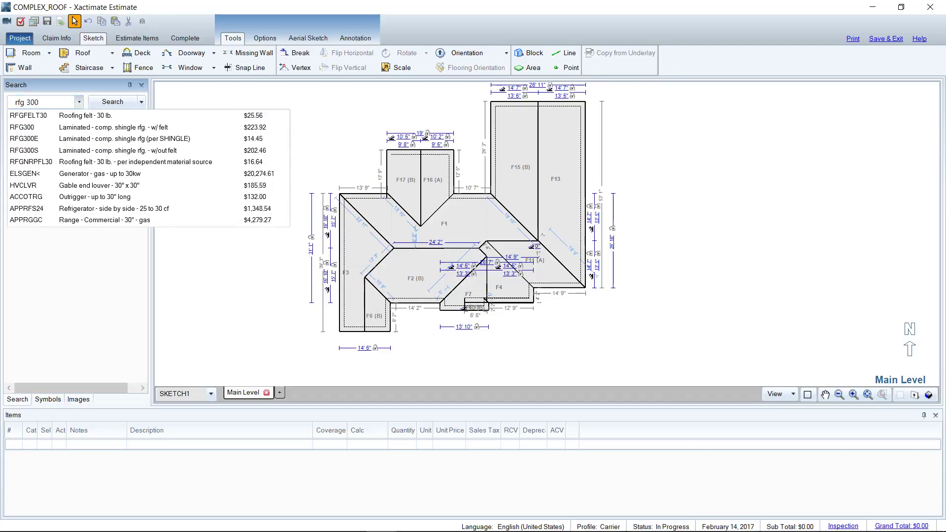
key(BackSpace)
key(BackSpace)
key(BackSpace)
key(BackSpace)
key(BackSpace)
key(BackSpace)
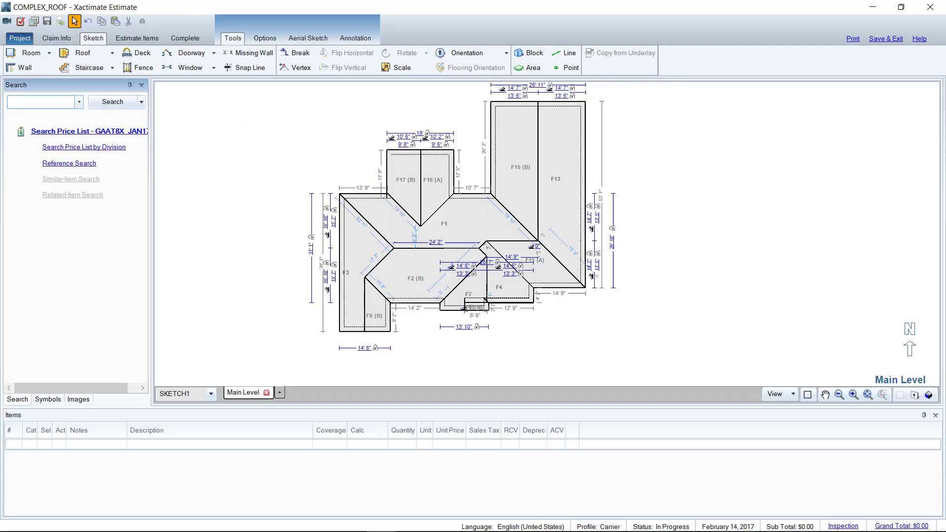
text(laminate)
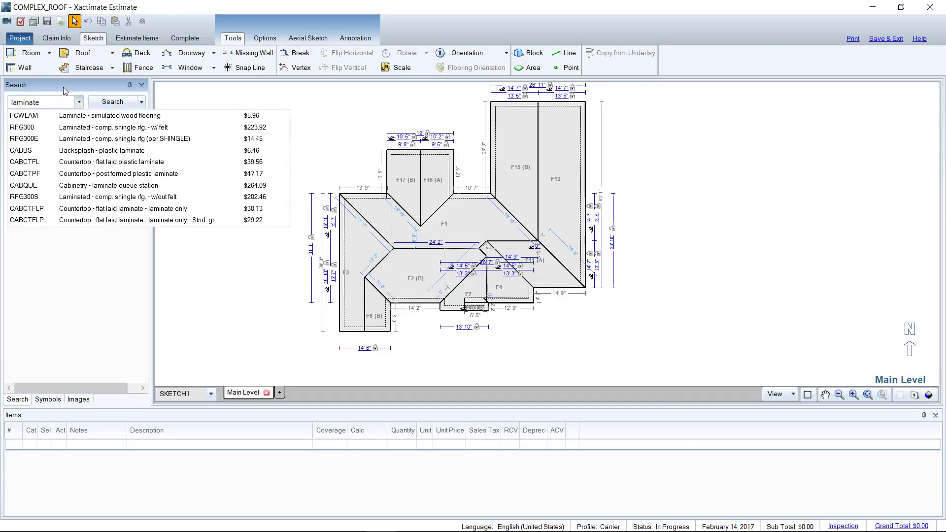
click(91, 129)
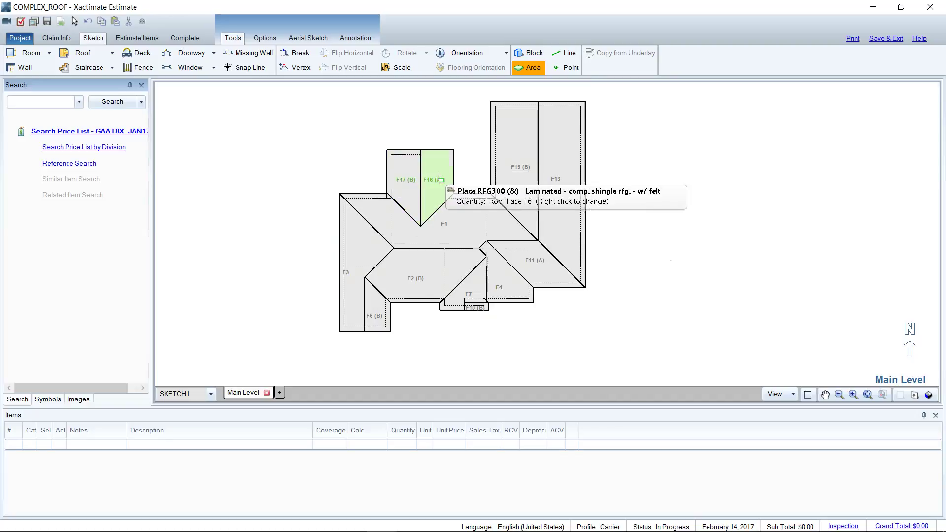
Set the RFG300 quantity from face F1 to the whole Roof and place it
scroll(438, 178, up, 1)
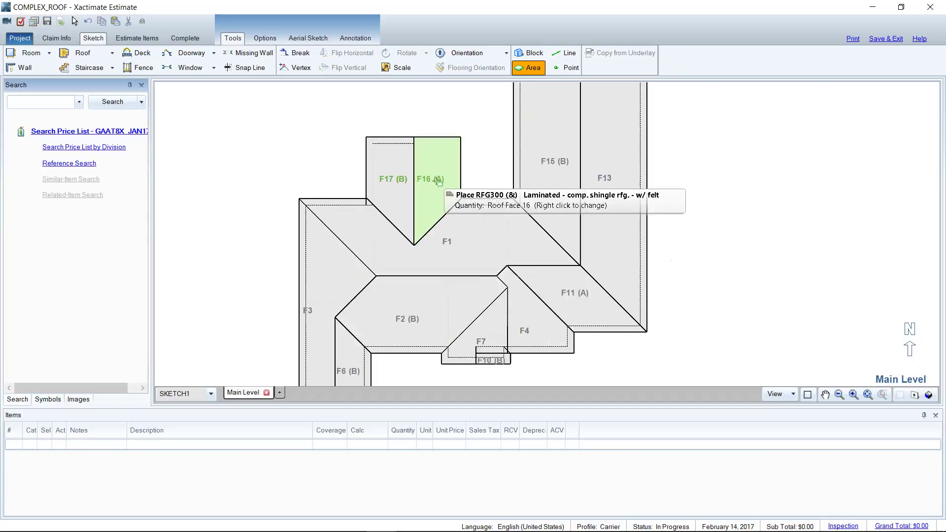
scroll(438, 180, up, 1)
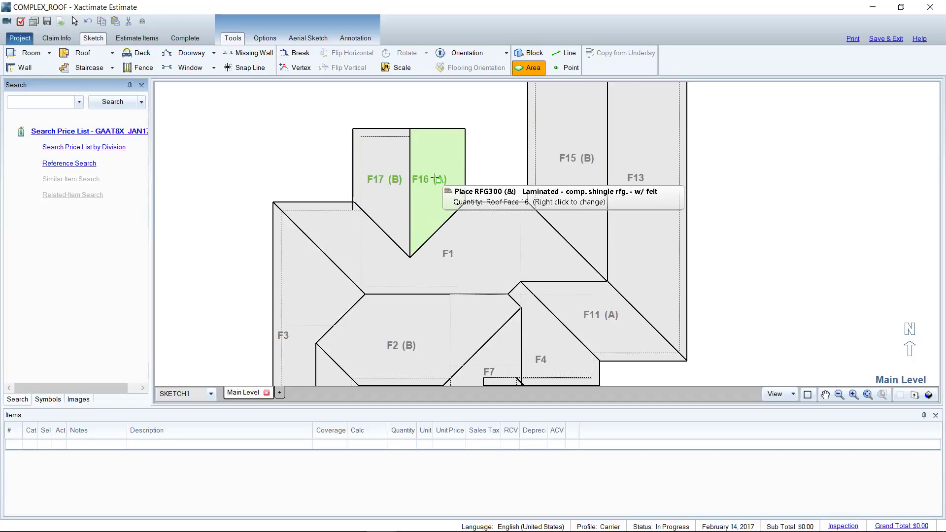
right_click(475, 241)
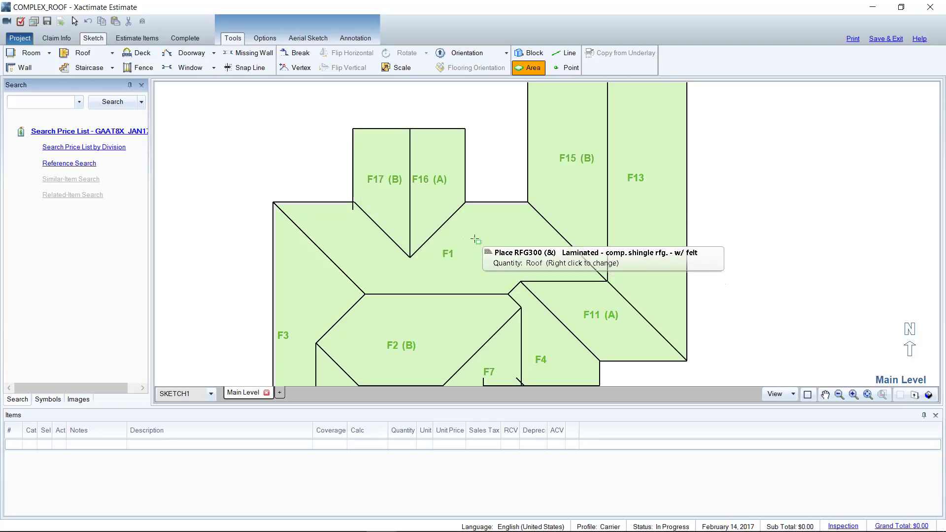
scroll(476, 241, down, 1)
click(475, 241)
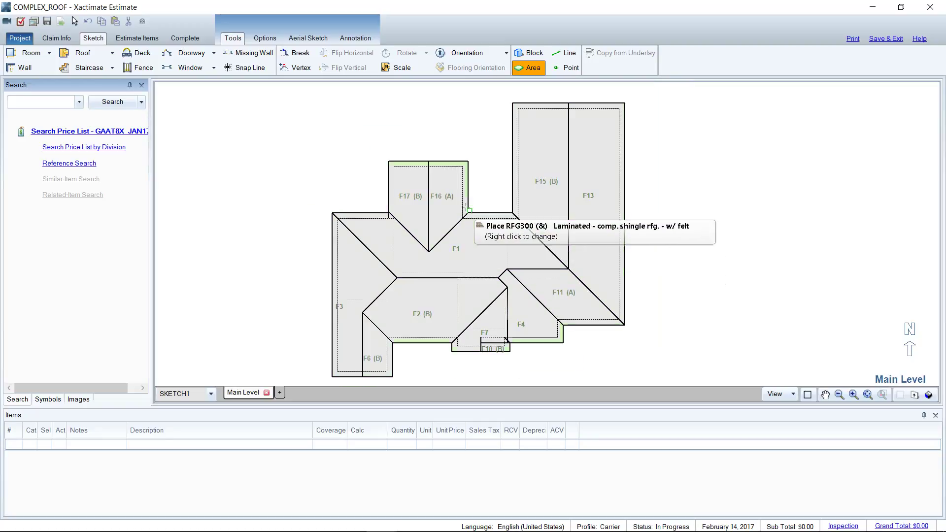
click(484, 240)
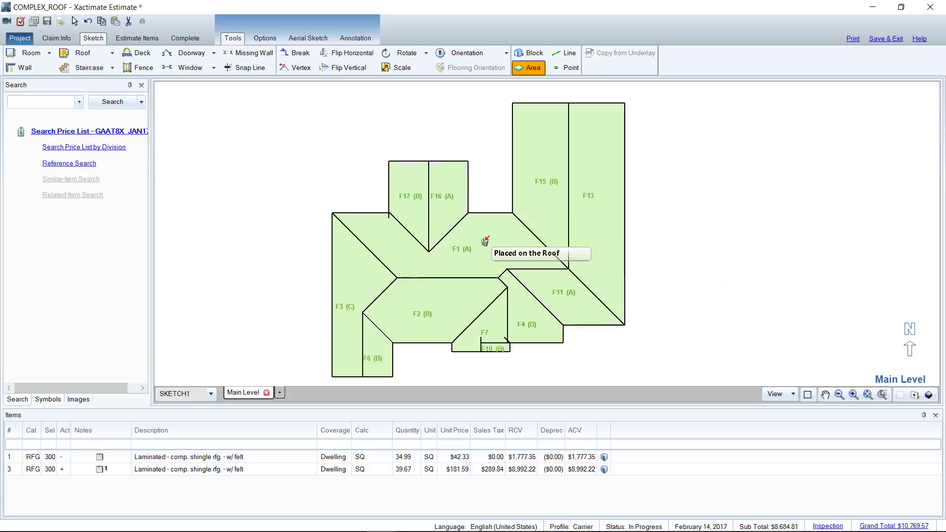
click(454, 244)
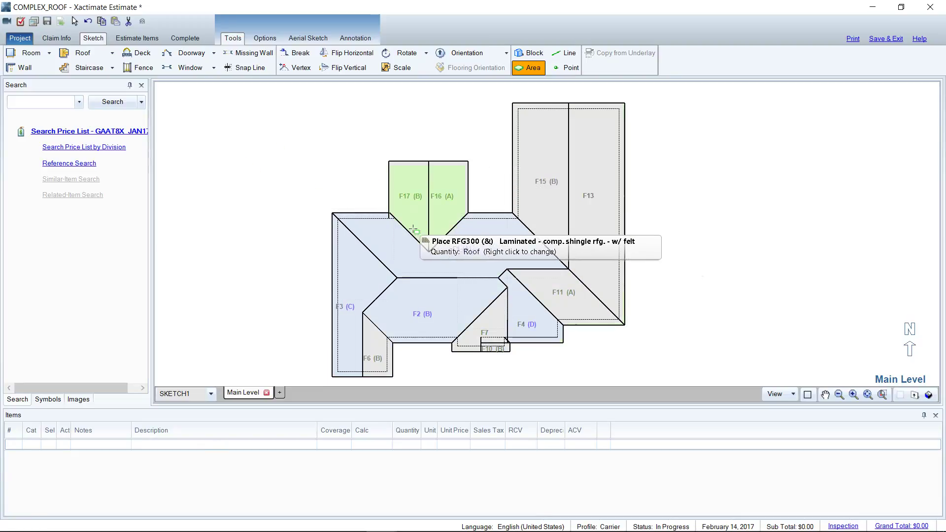
key(Escape)
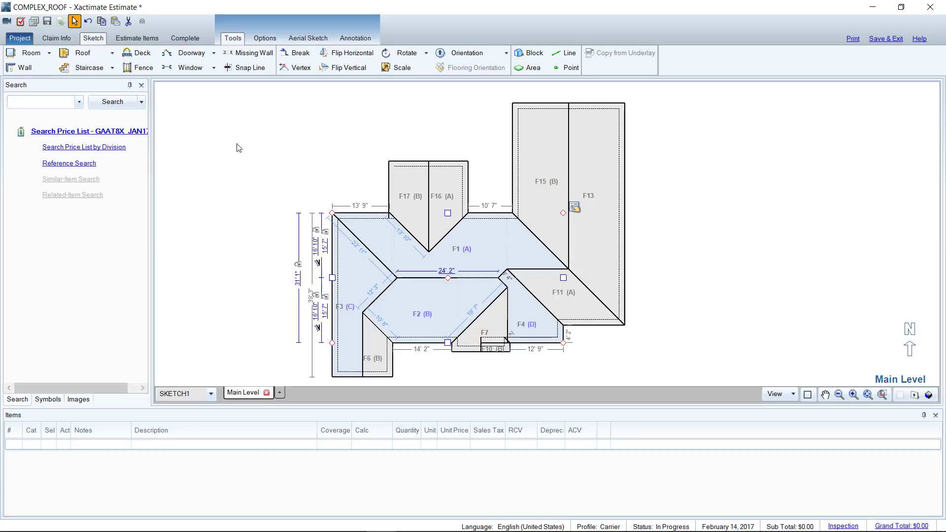
Place drip edge along the roof perimeter (329.27 LF), then search the price list for 'rfg 300'
click(61, 103)
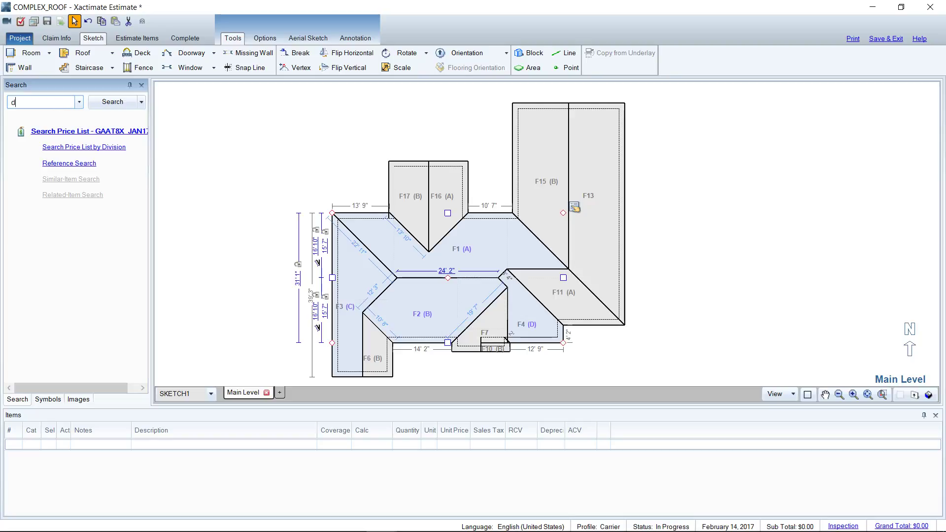
text(drip ed)
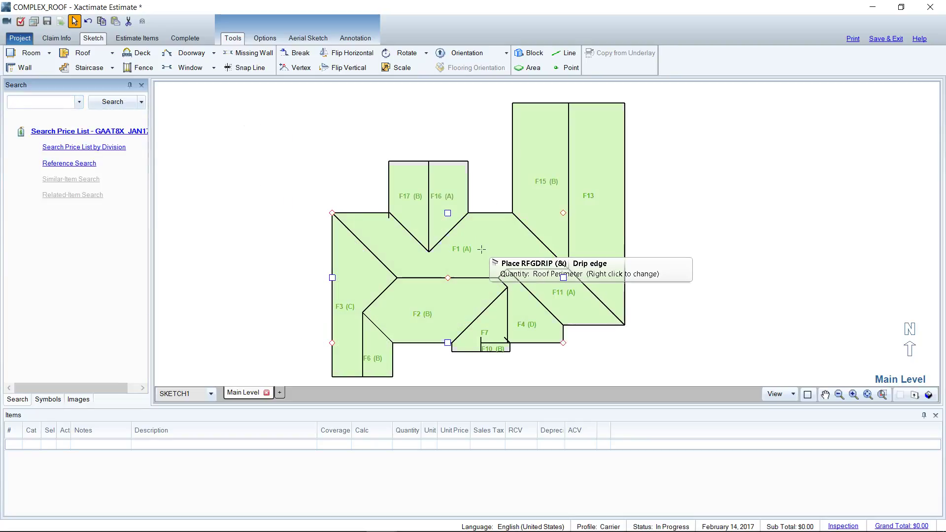
click(482, 250)
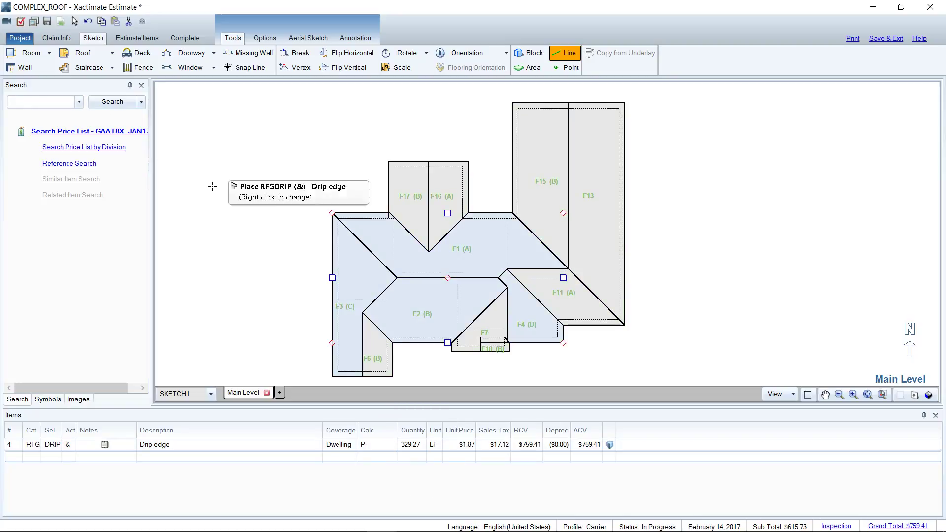
key(Escape)
click(52, 102)
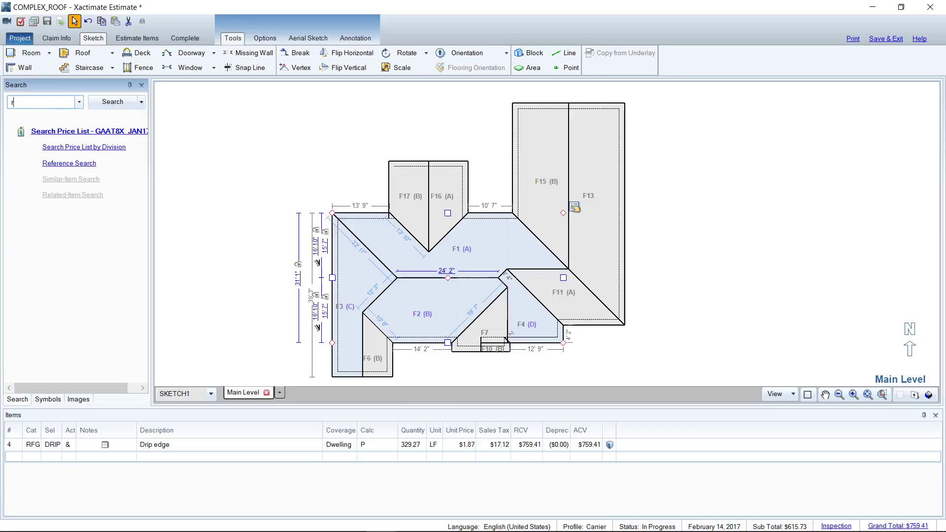
text(rfg 300)
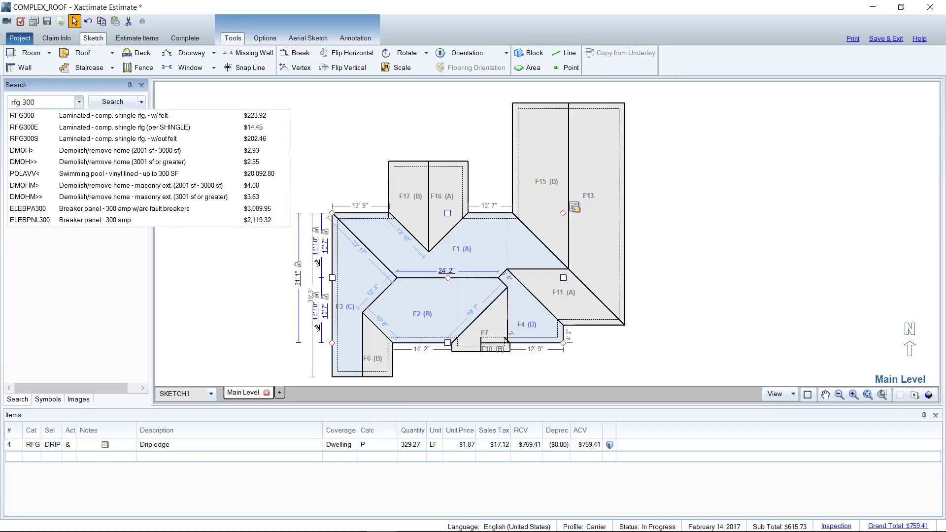
Select RFG300 and tick ridge cap, step flashing and valley metal as its related items
click(87, 116)
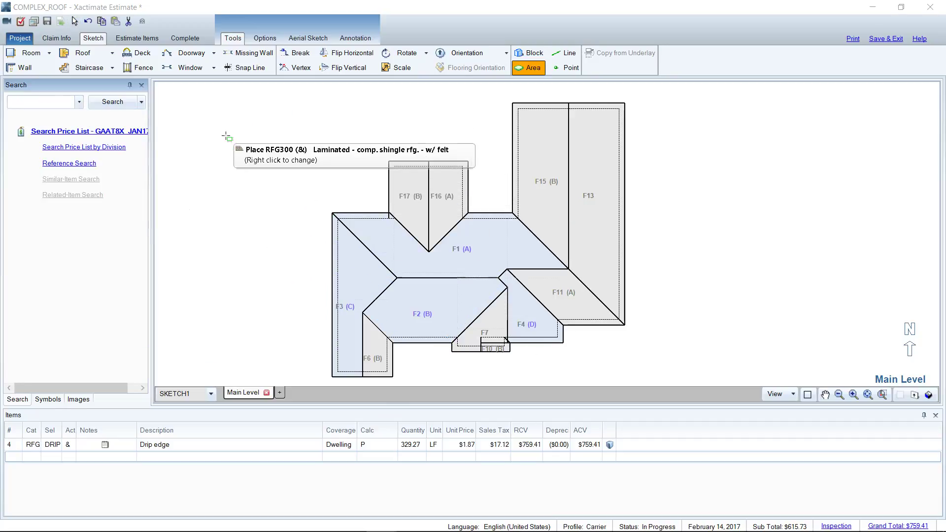
click(226, 142)
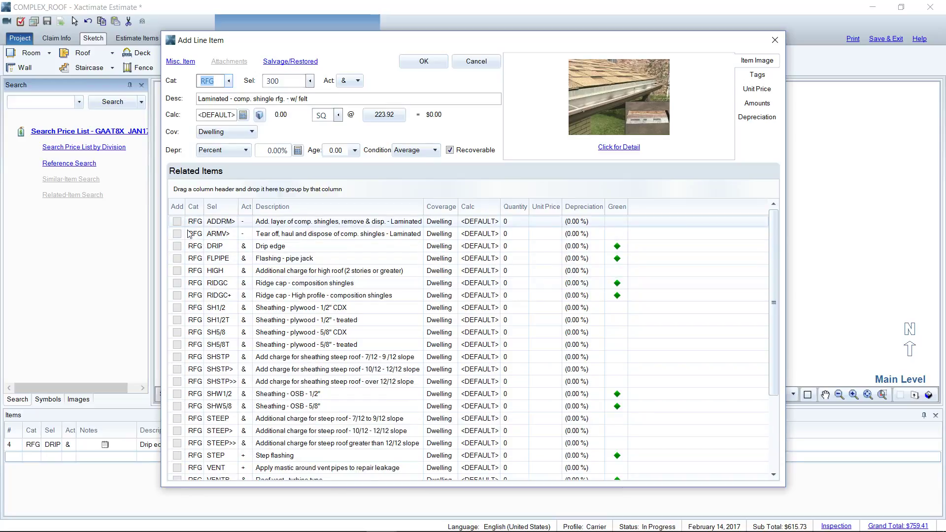
click(177, 283)
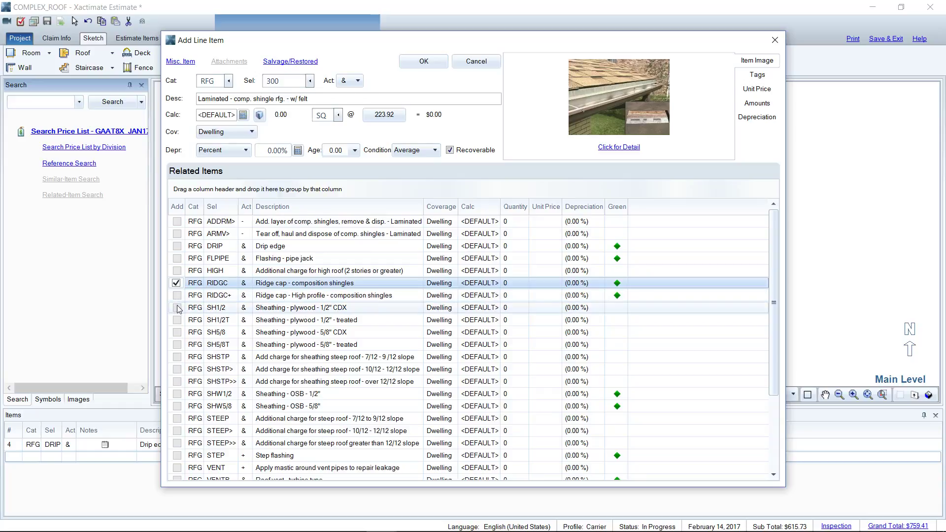
scroll(179, 419, down, 1)
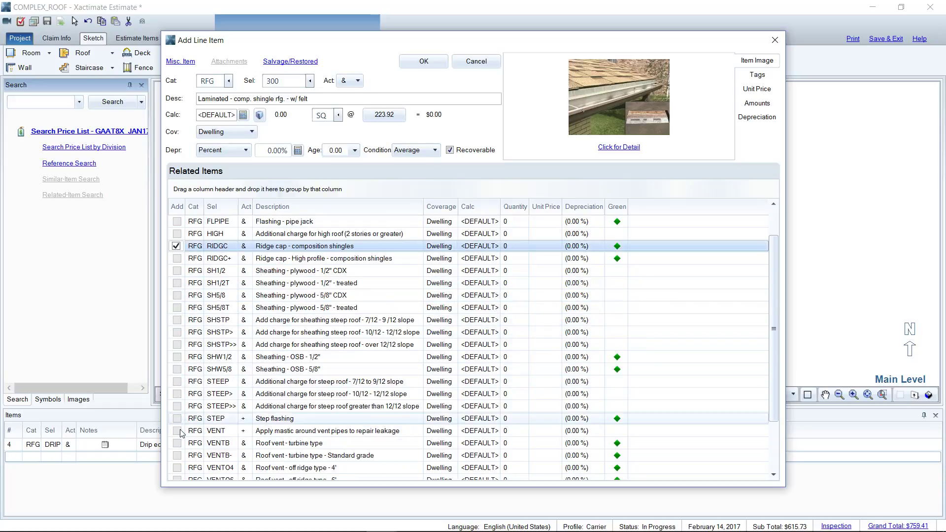
click(176, 419)
scroll(176, 419, down, 2)
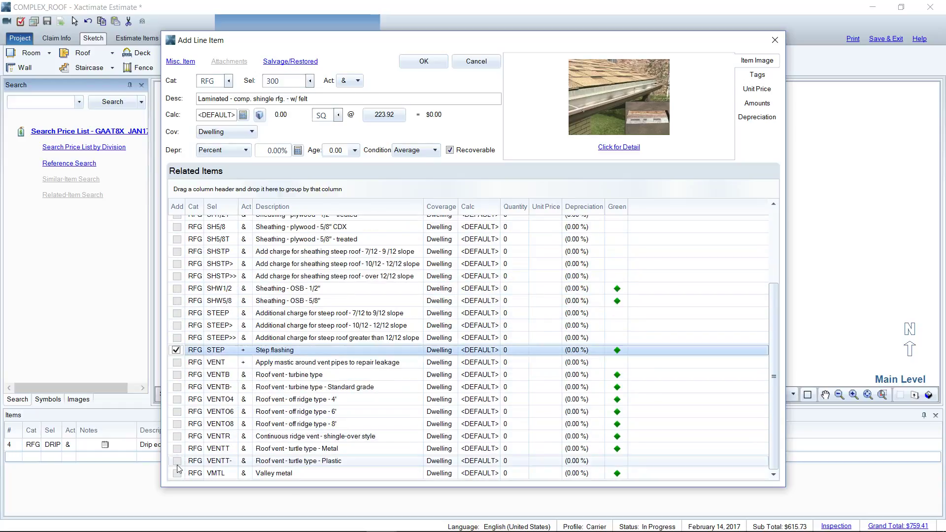
click(176, 473)
scroll(195, 382, up, 3)
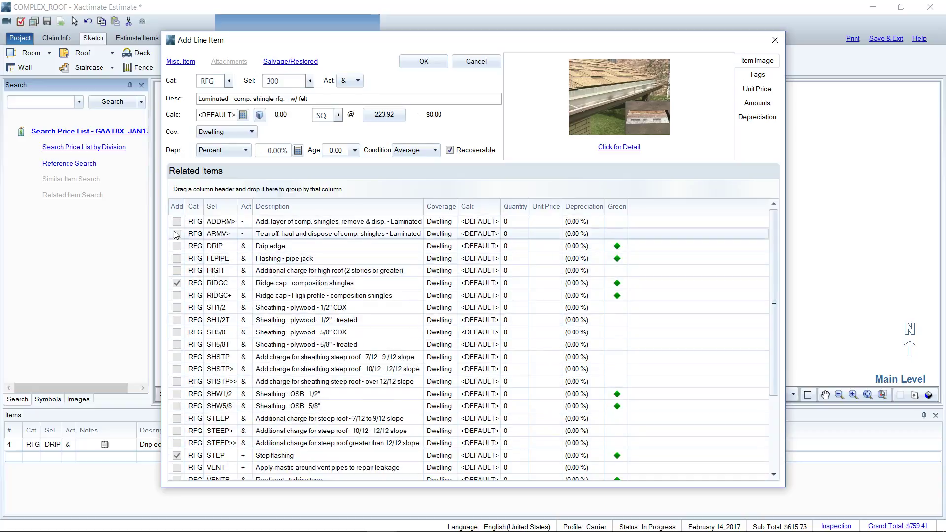
Apply RFG300 with ridge cap, step flashing and valley metal to the roof, totalling $12,839.77
click(423, 62)
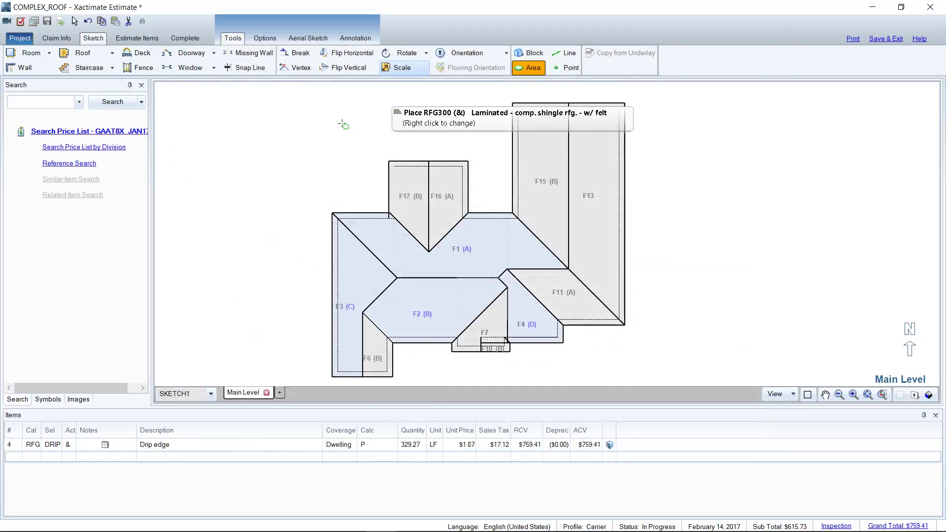
click(447, 256)
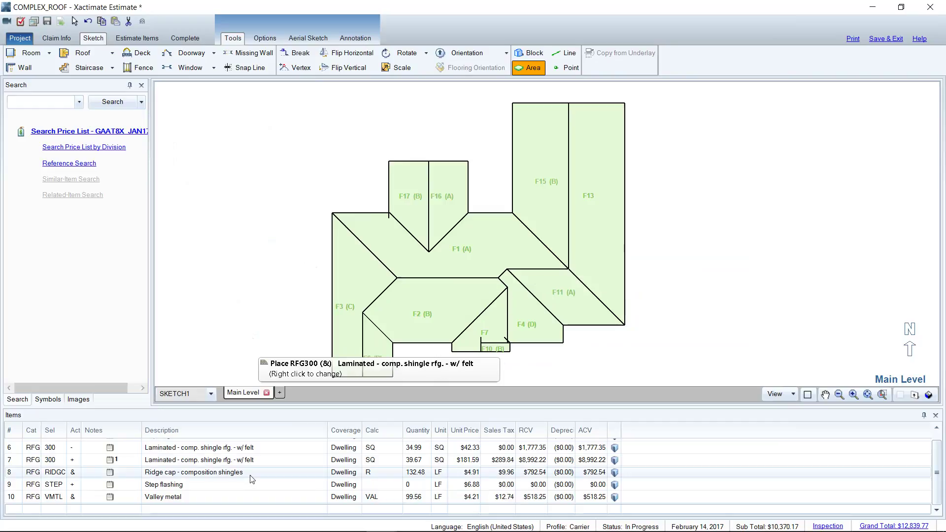
scroll(251, 480, down, 1)
Delete the RFG300 shingle item from roof face F1, leaving drip edge and step flashing at $759.41
right_click(237, 175)
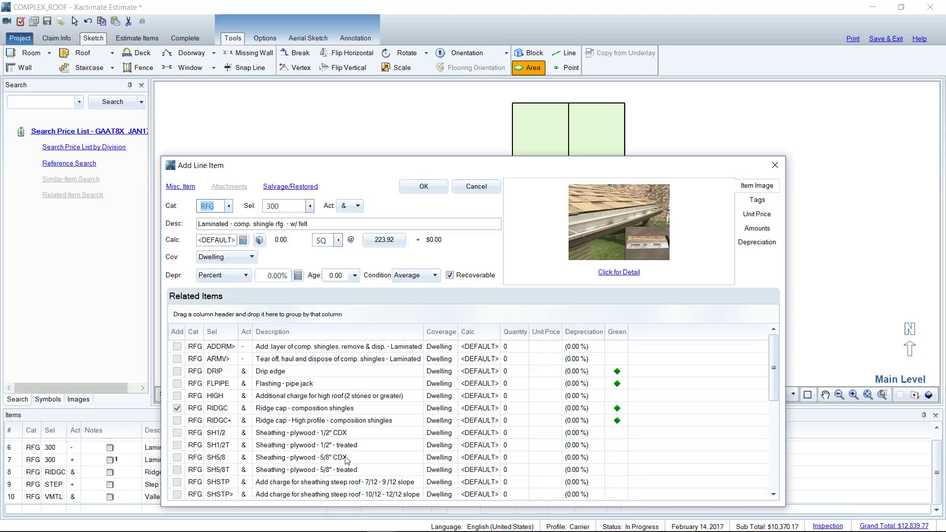
drag(311, 167, 300, 67)
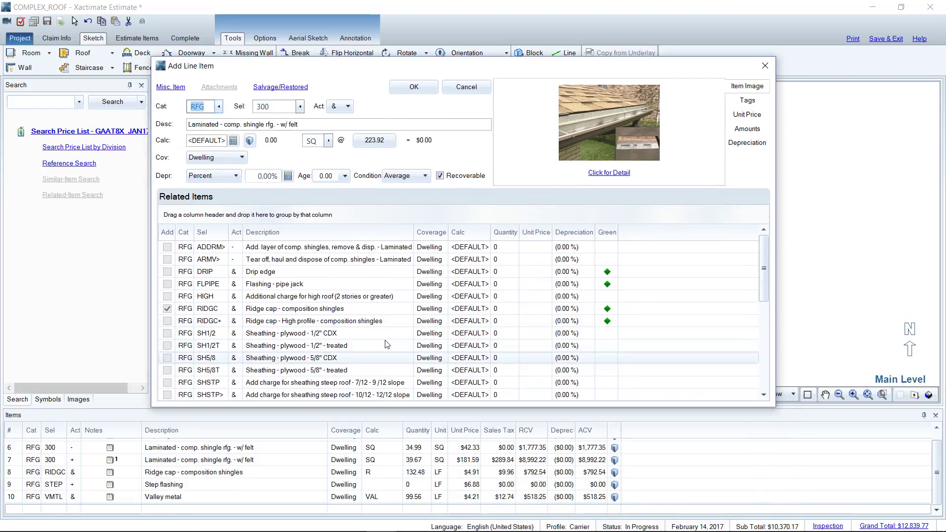
key(Return)
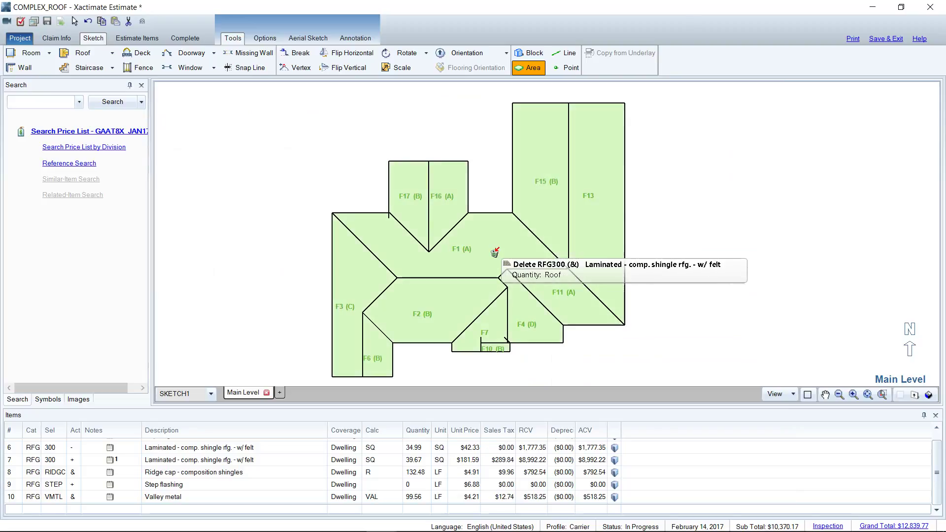
click(495, 253)
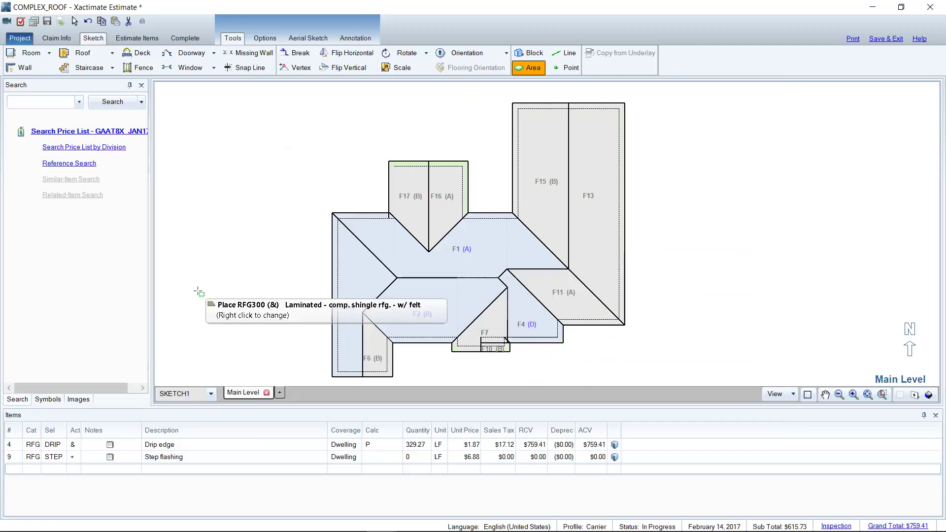
Exit shingle placement and preview the roof in 3D before returning to the 2D plan
key(Escape)
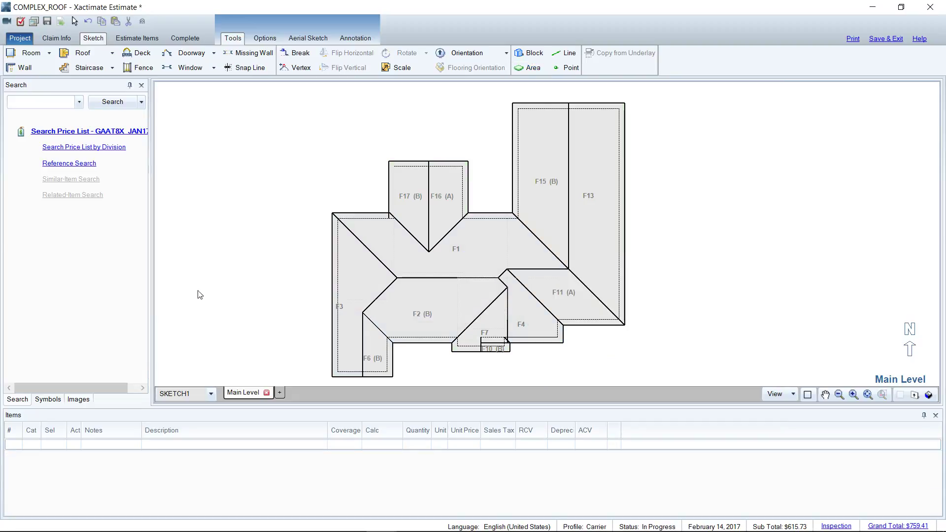
key(ctrl+3)
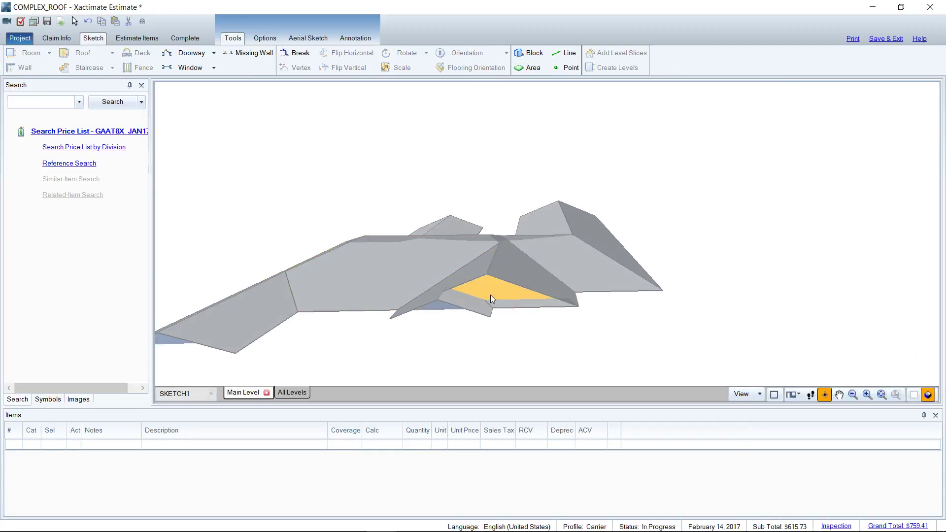
key(ctrl+2)
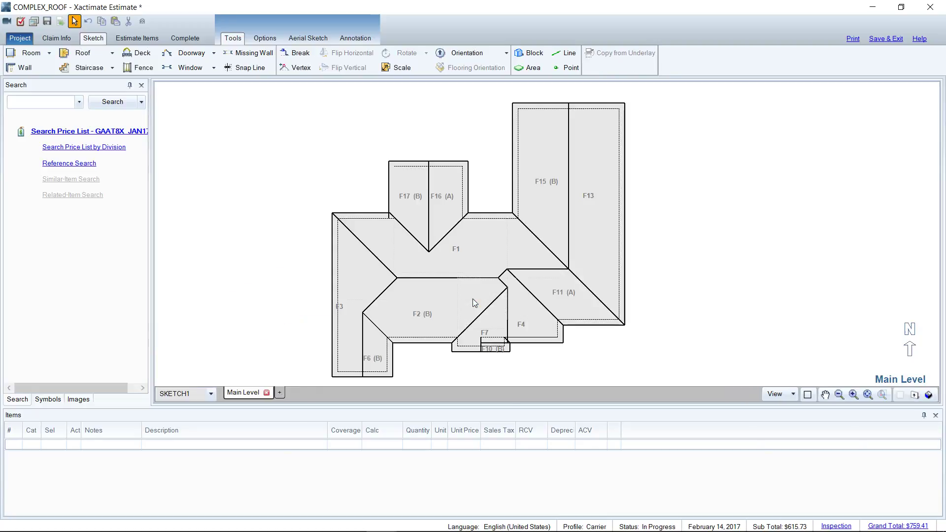